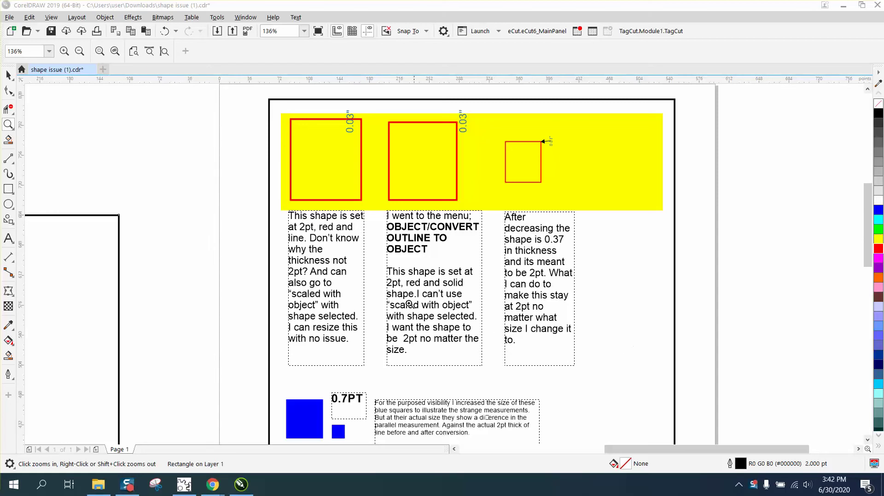
Zoom in to read the text notes, then frame the two outlined squares
left_click(363, 235)
right_click(406, 258)
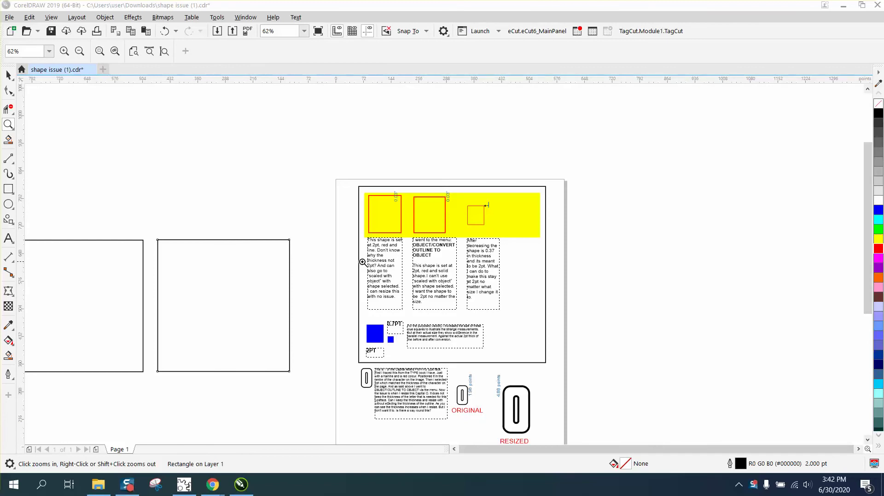
left_click_drag(364, 232, 438, 313)
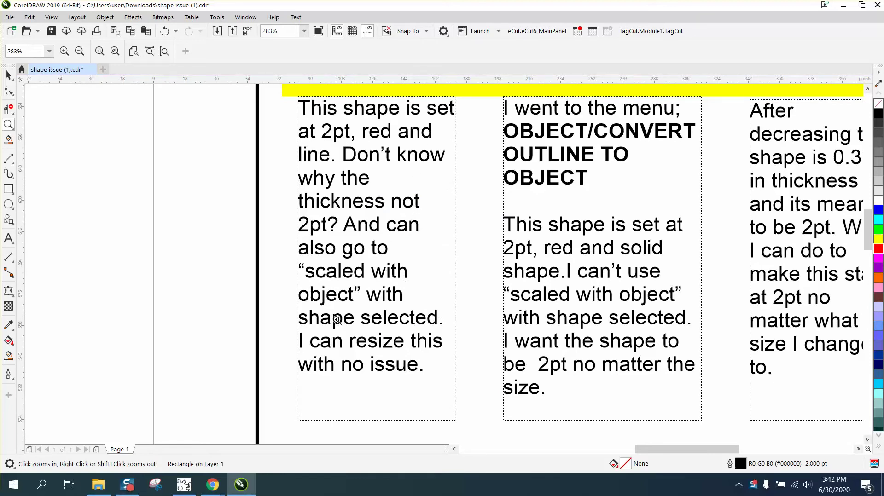
right_click(352, 363)
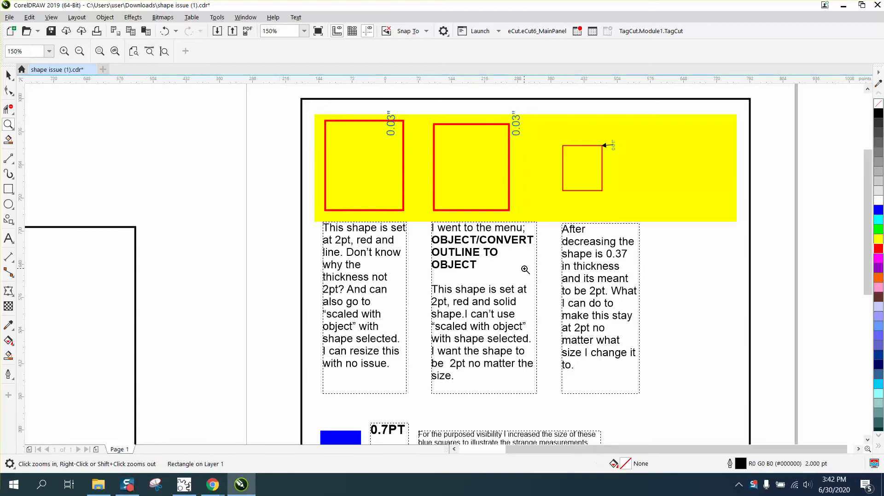
scroll(523, 269, "down", 2)
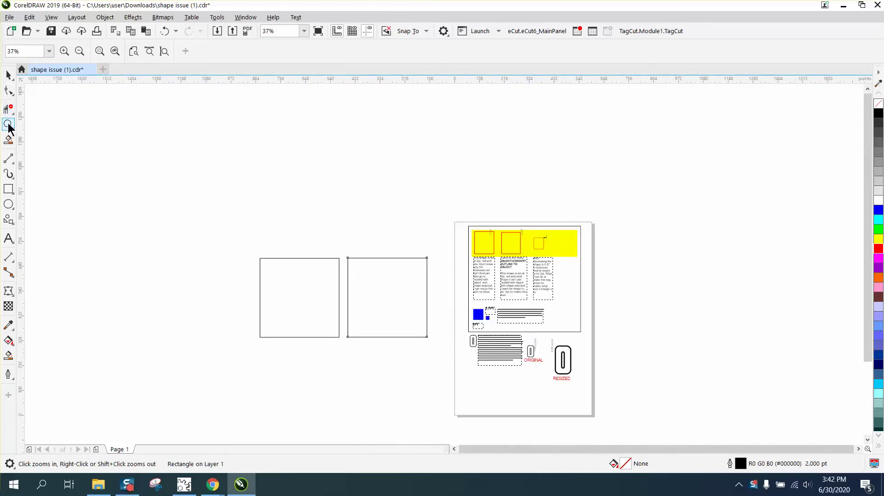
left_click_drag(217, 233, 529, 371)
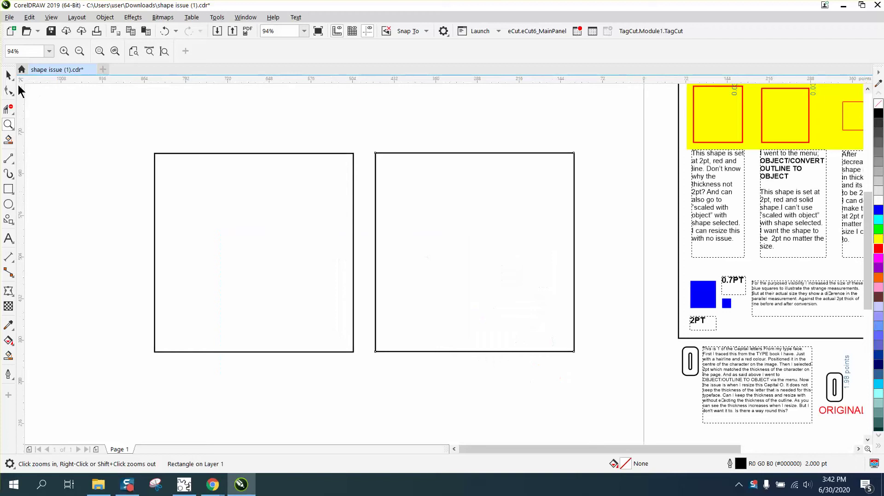
Inspect the outline settings of the left and right squares without changing them
left_click(8, 75)
left_click(230, 153)
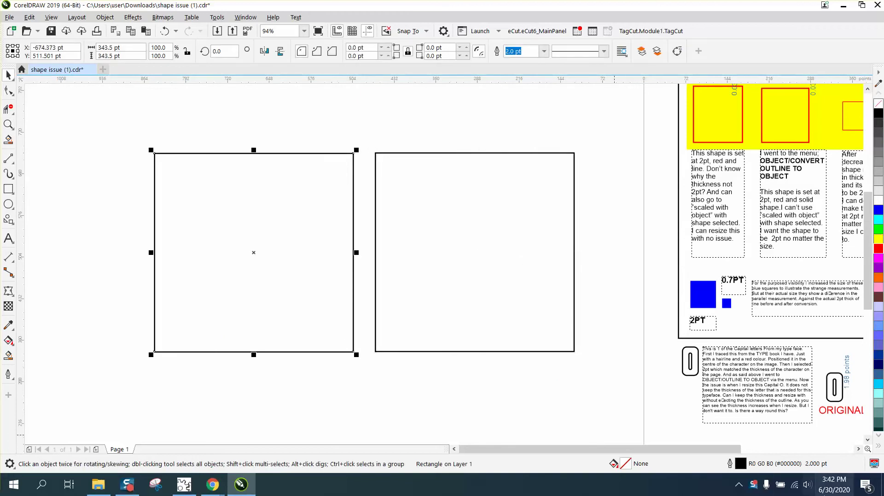
double_click(741, 464)
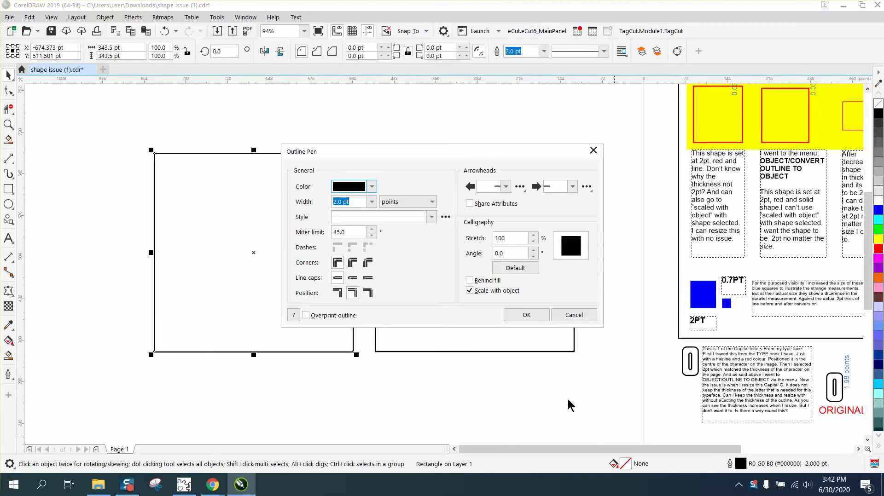
left_click(563, 317)
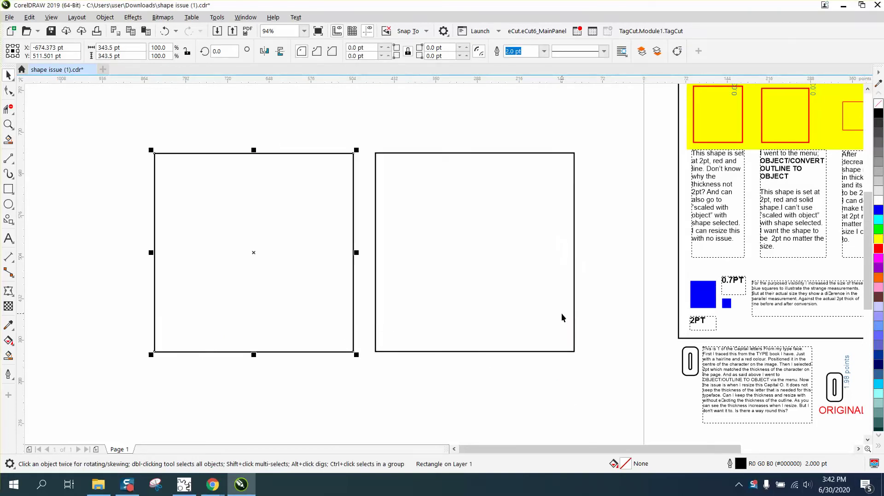
left_click(574, 293)
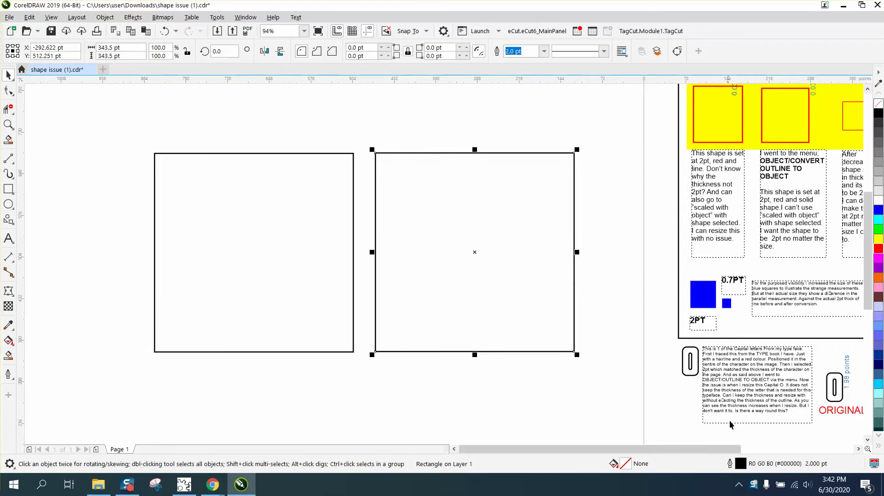
double_click(741, 463)
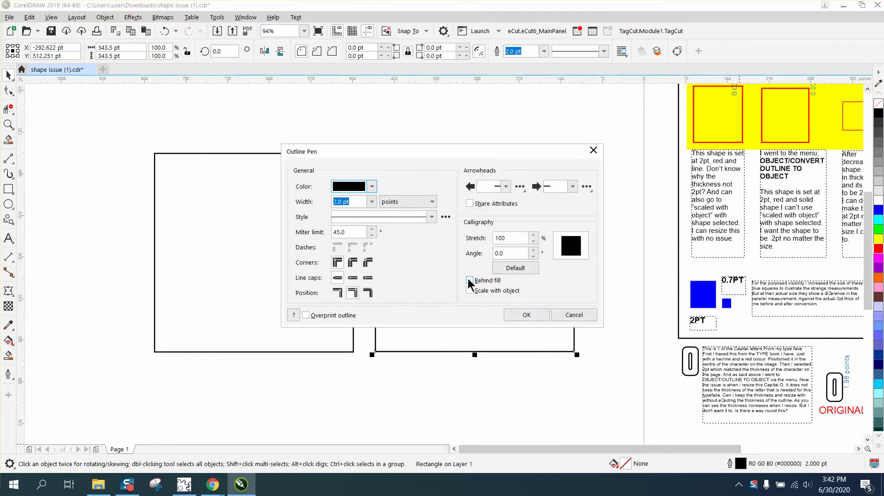
left_click(578, 317)
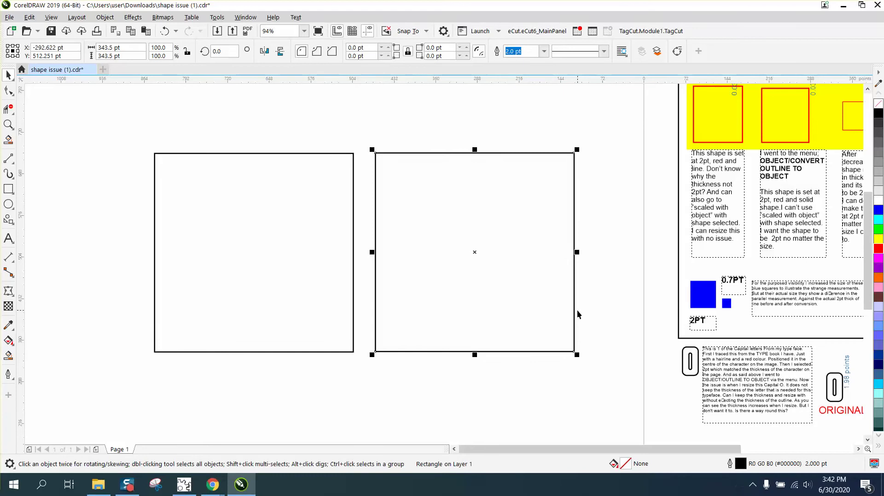
Scale the left square to 200% width (687 pt) and drag it further left
scroll(462, 266, "down", 2)
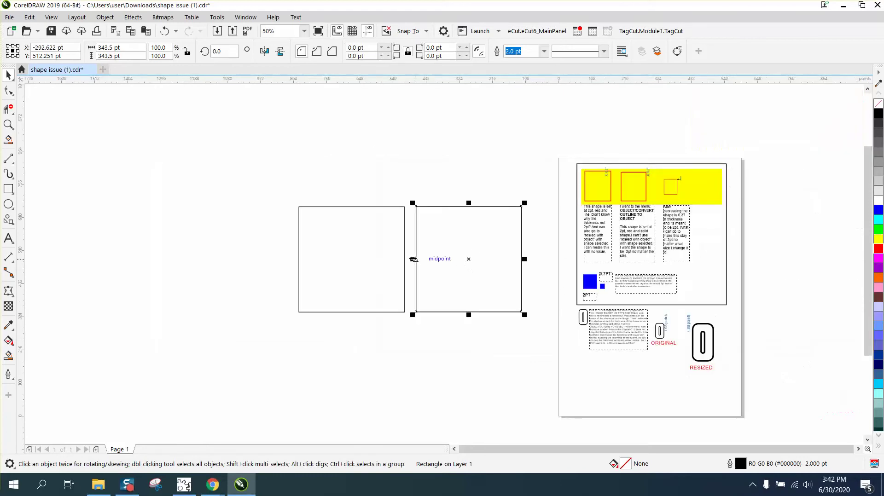
left_click(390, 251)
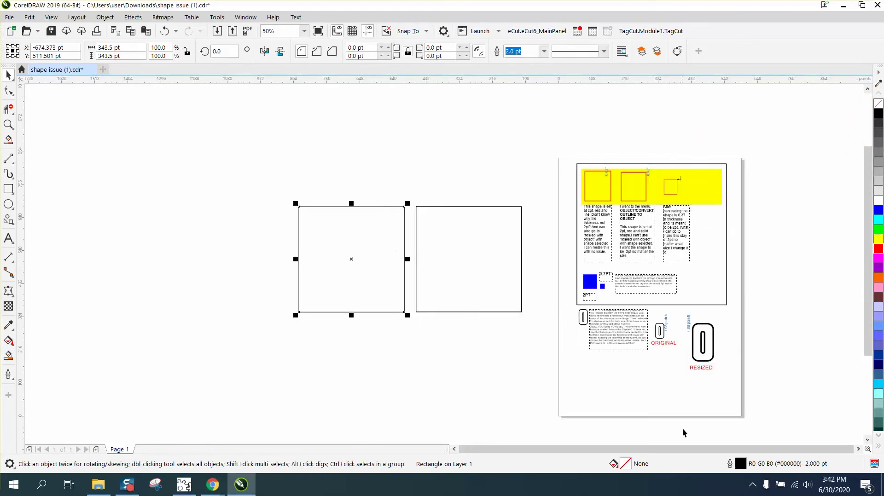
double_click(739, 464)
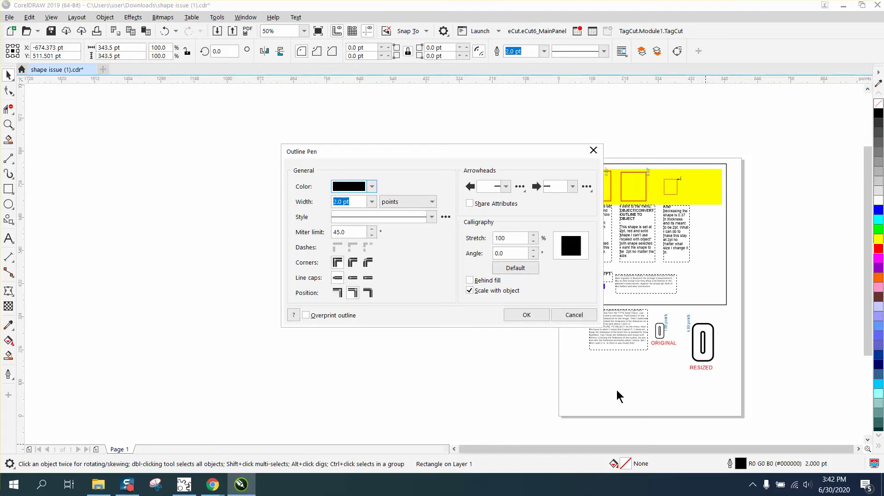
left_click(571, 315)
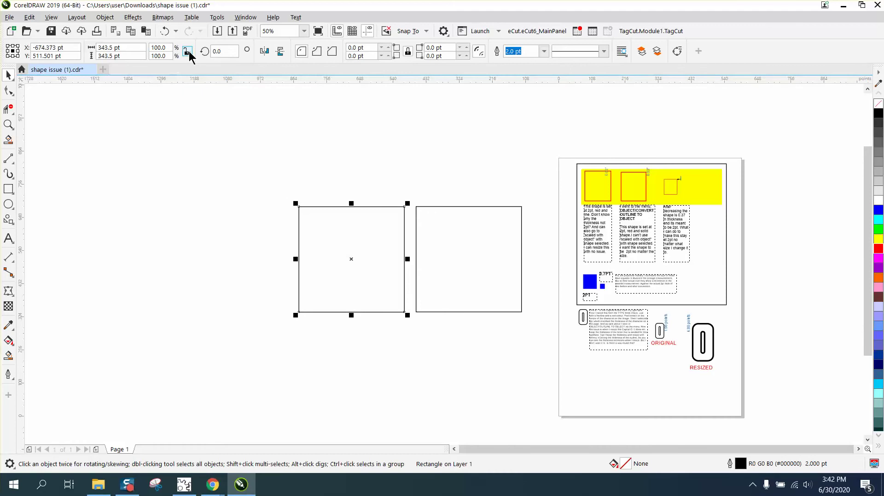
left_click(157, 48)
type("200")
key("Return")
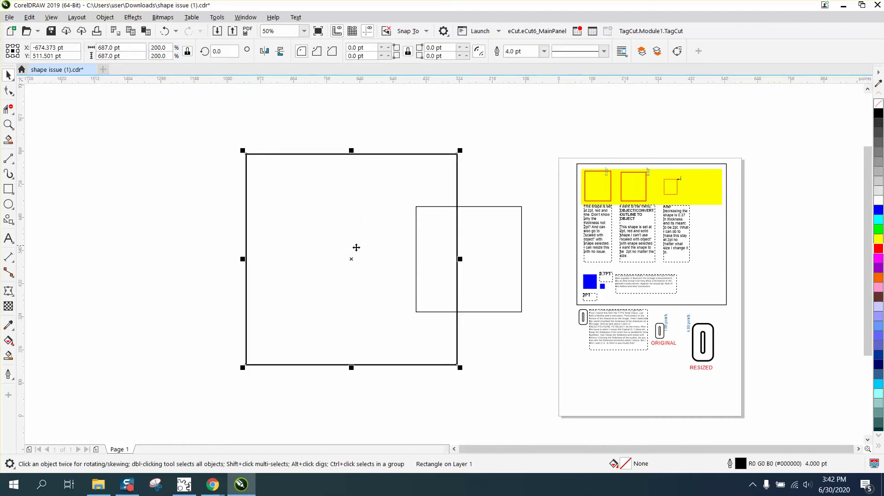
left_click_drag(356, 247, 276, 249)
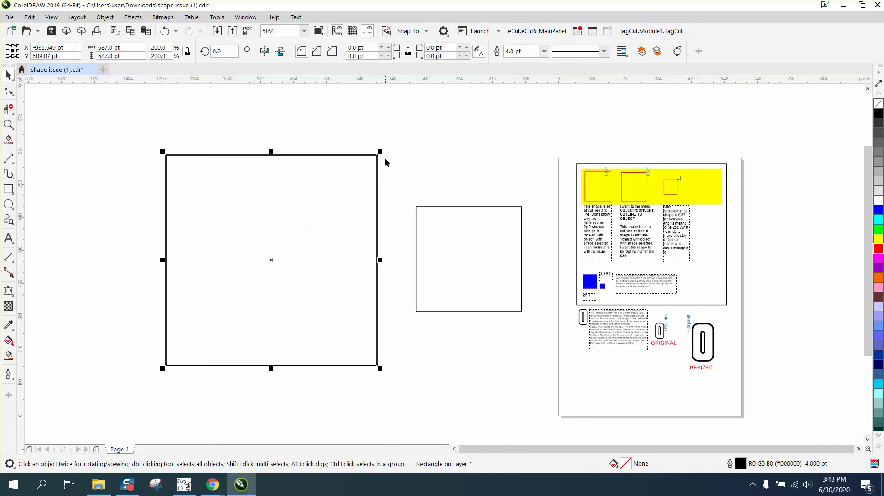
Scale the right square to 200% and drag it beside the enlarged left square
left_click(461, 206)
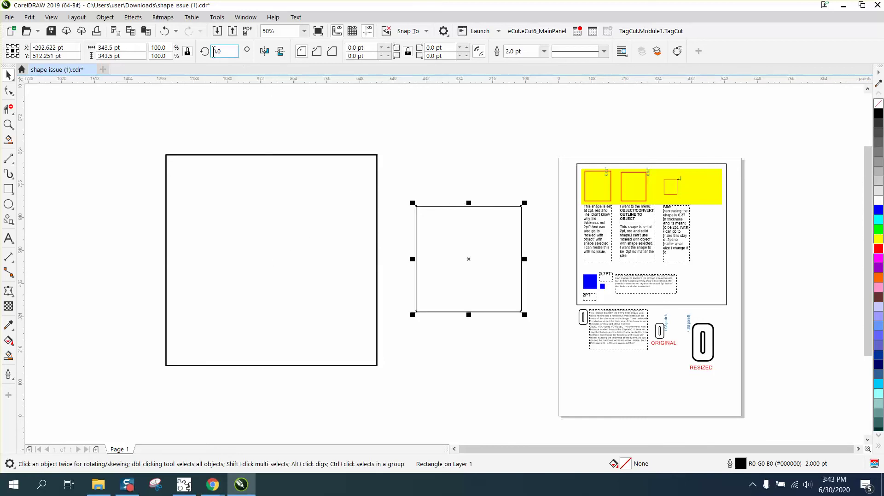
left_click(173, 48)
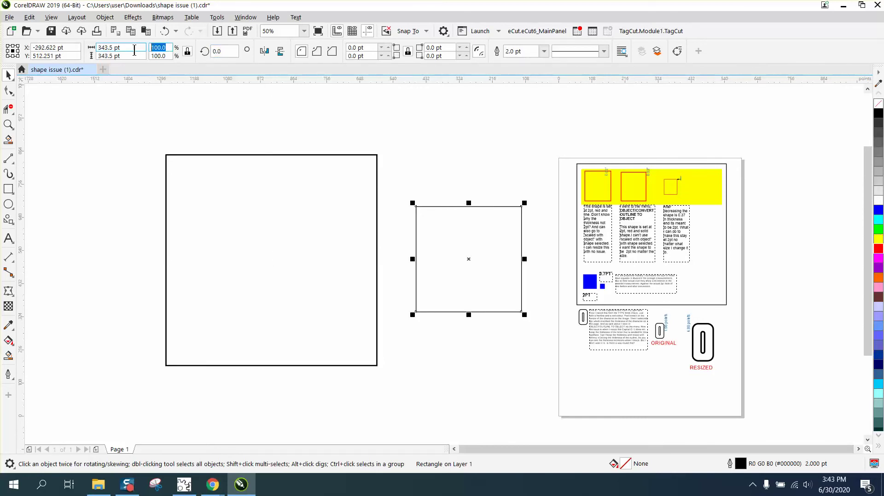
type("200")
key("Return")
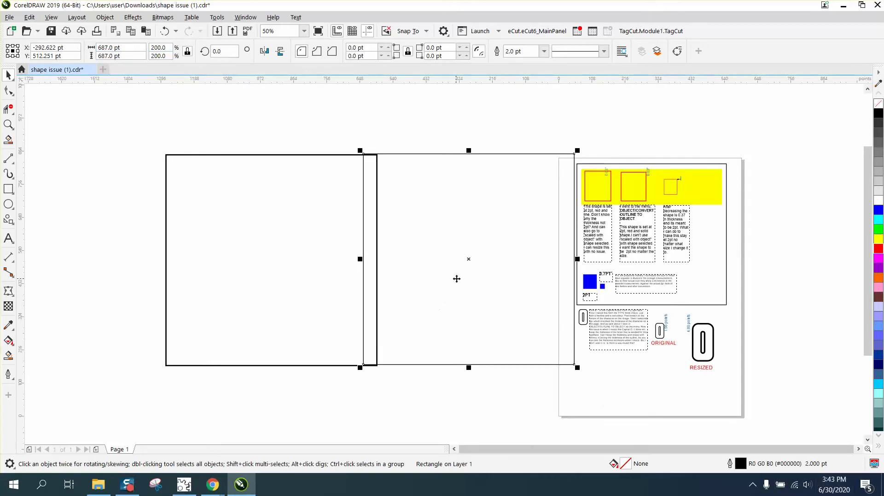
left_click_drag(468, 259, 486, 266)
left_click_drag(399, 268, 238, 268)
left_click_drag(442, 247, 382, 243)
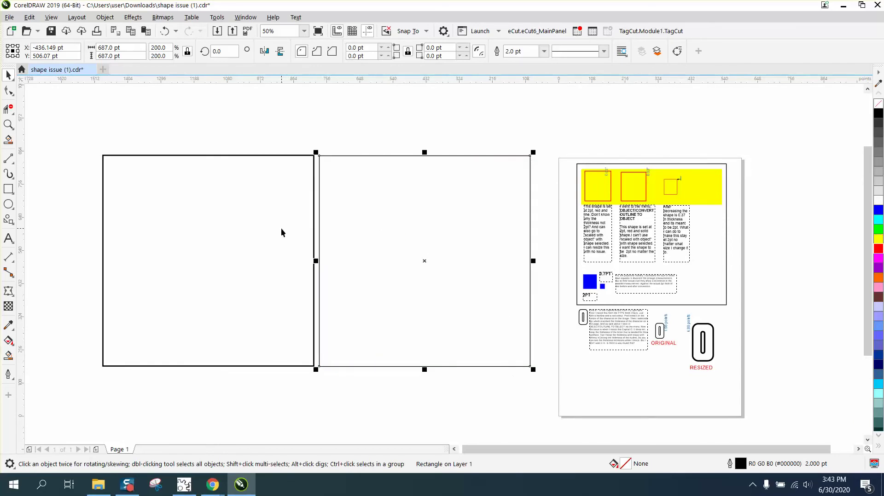
scroll(282, 232, "down", 2)
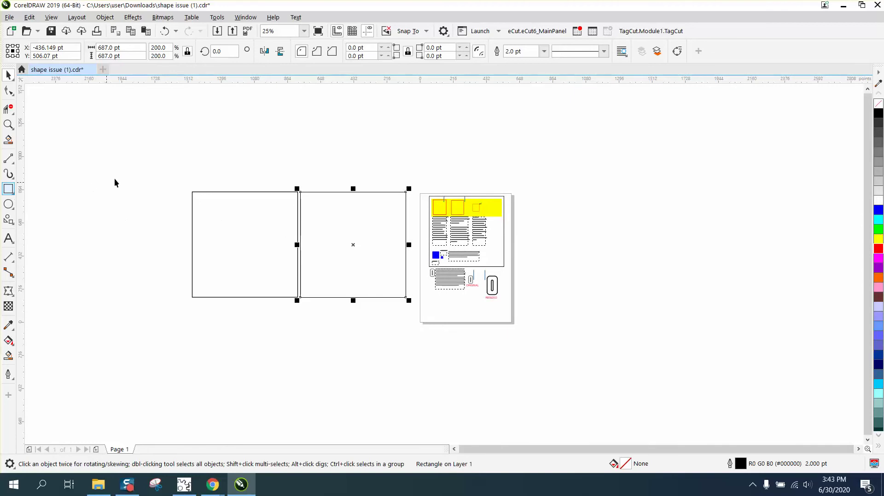
Draw a small 48 pt square above the two squares and zoom in on it
left_click(49, 193)
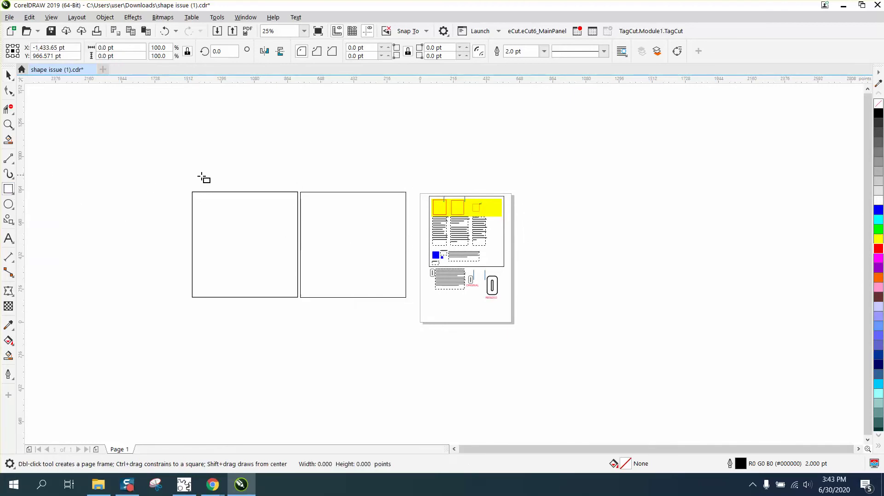
left_click_drag(203, 178, 210, 185)
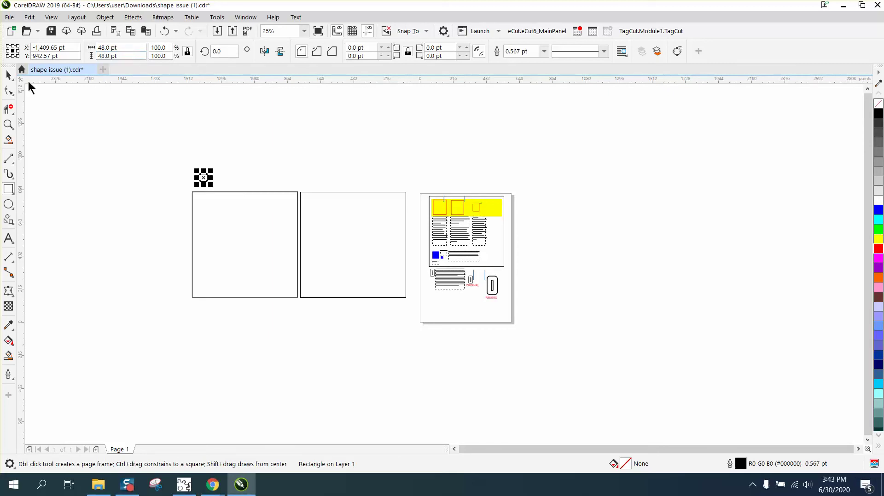
left_click(9, 75)
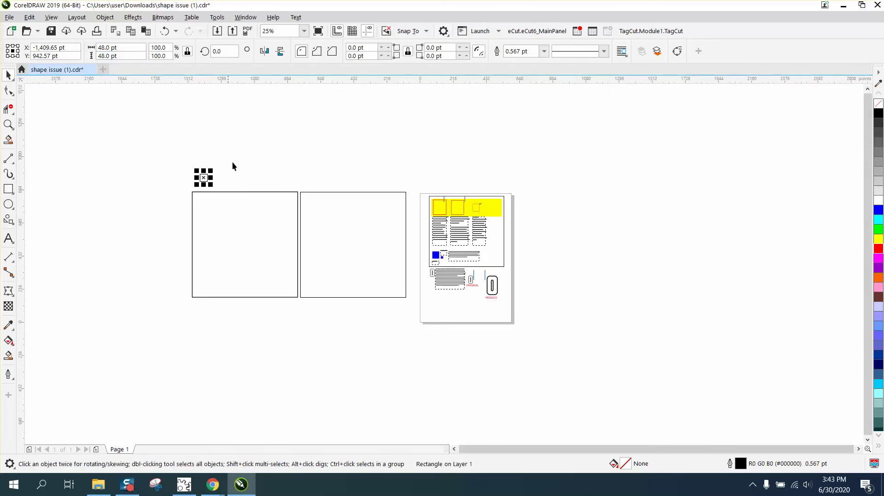
left_click(8, 124)
left_click_drag(265, 209, 265, 210)
left_click(10, 75)
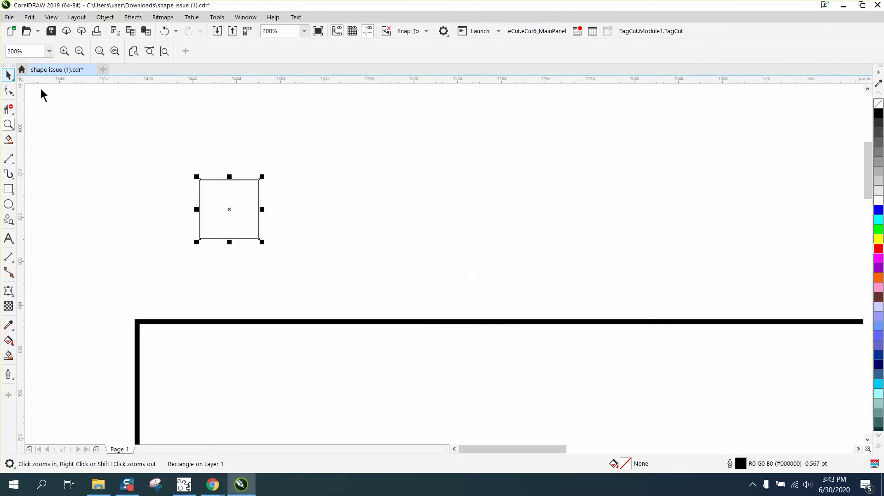
Set the small square's Outline Pen width to 8.0 pt
double_click(744, 468)
left_click(372, 202)
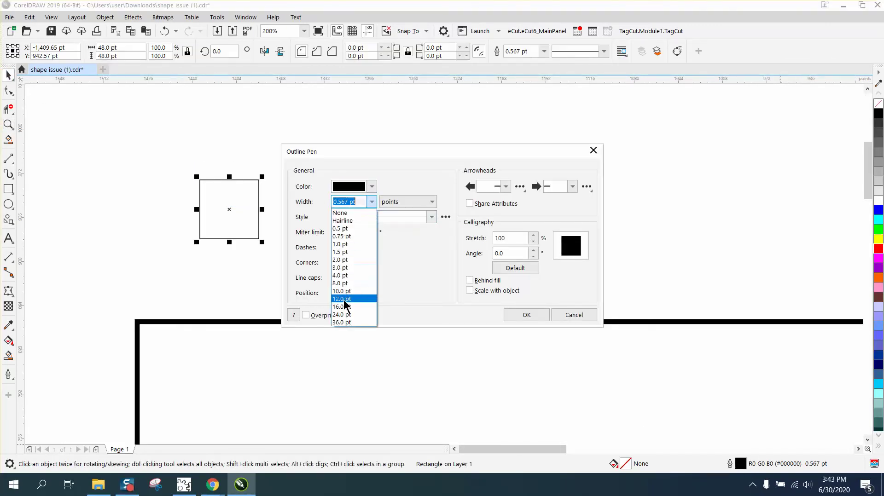
left_click(343, 306)
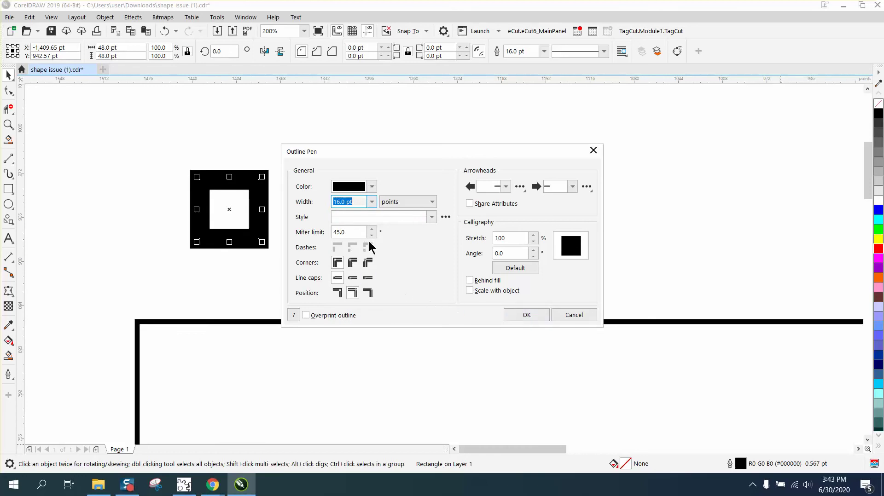
left_click(371, 202)
left_click(349, 280)
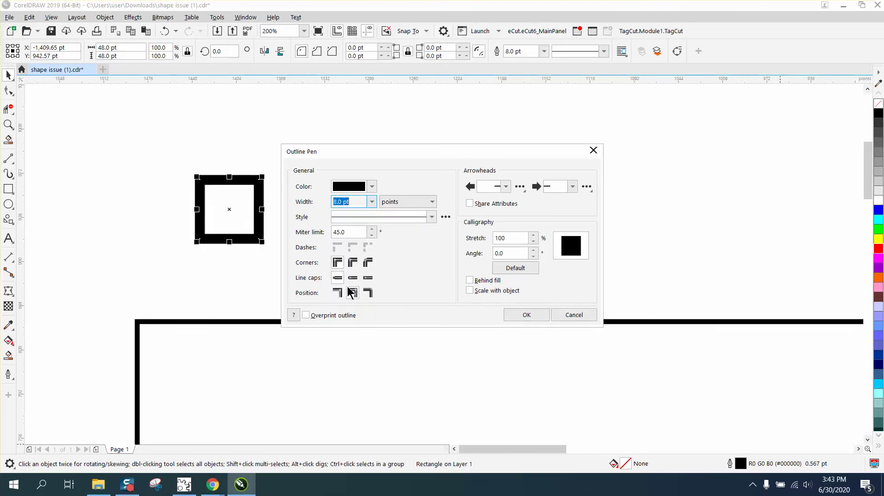
left_click(547, 317)
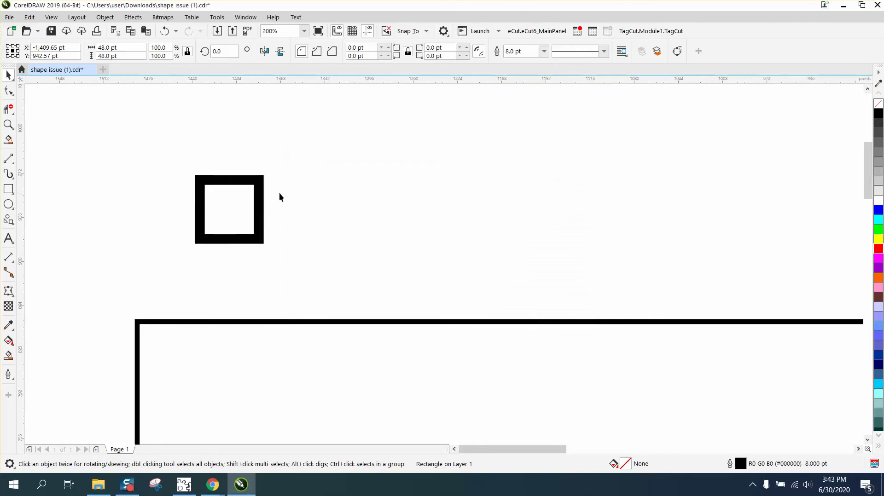
Enlarge the square to about 84 then 137 pt, then shrink it to about 19 pt
left_click(265, 192)
left_click(261, 188)
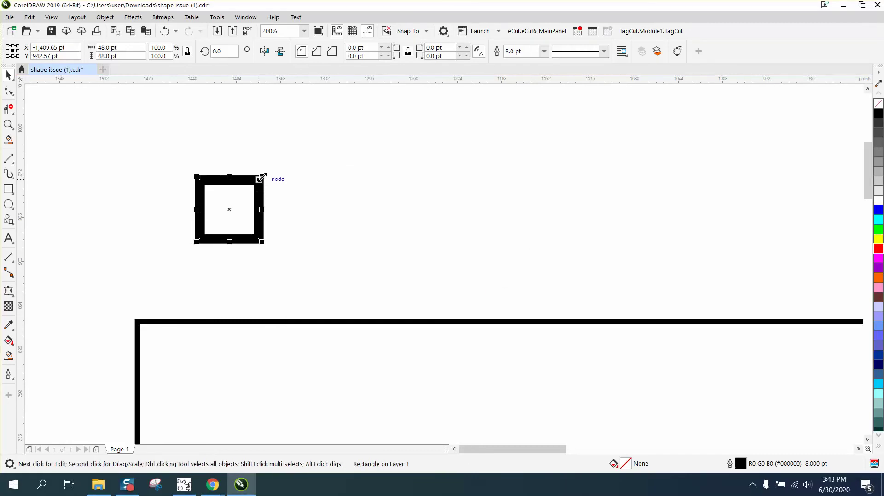
left_click_drag(261, 177, 424, 133)
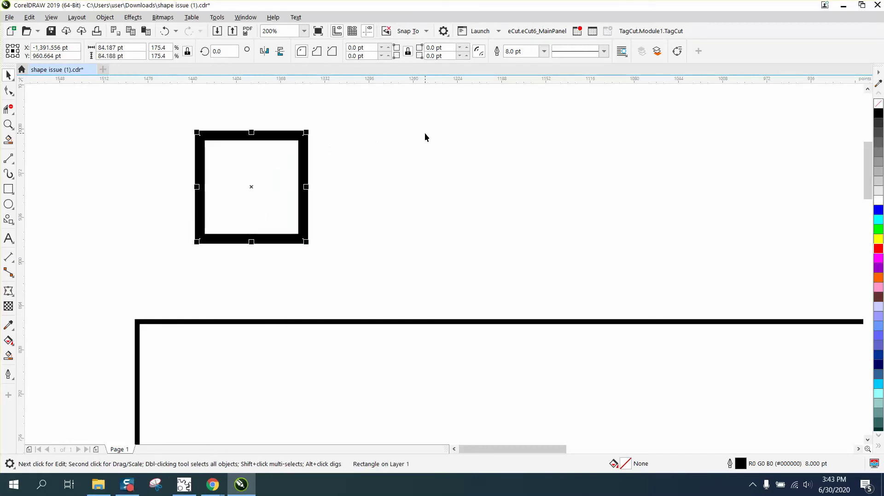
scroll(349, 150, "down", 2)
left_click_drag(330, 143, 495, 116)
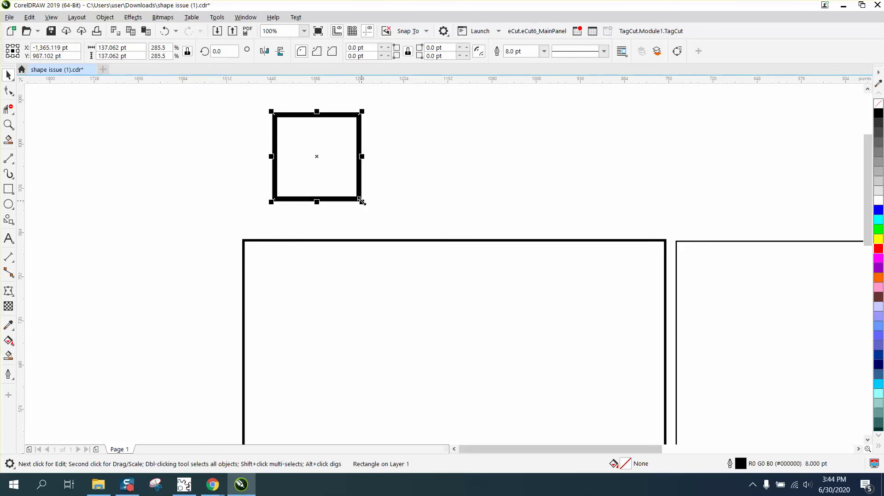
left_click_drag(362, 201, 293, 131)
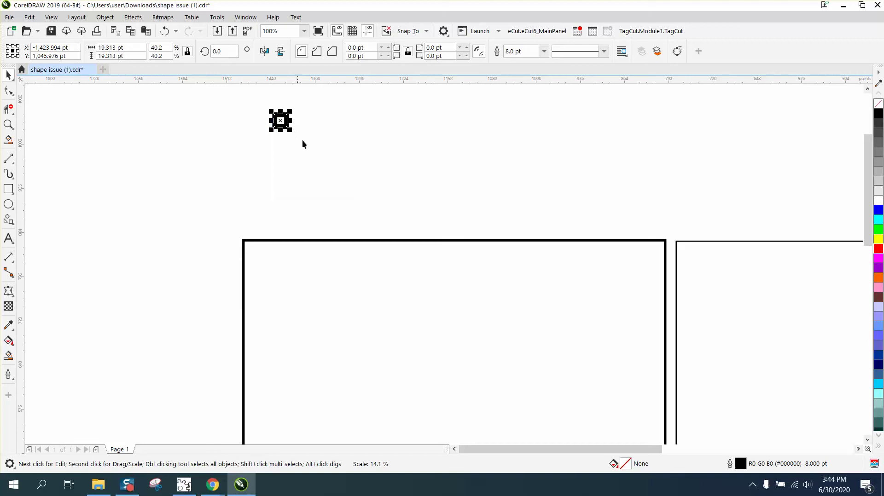
Zoom in closely on the shrunken square to inspect its unchanged 8 pt outline
left_click(9, 124)
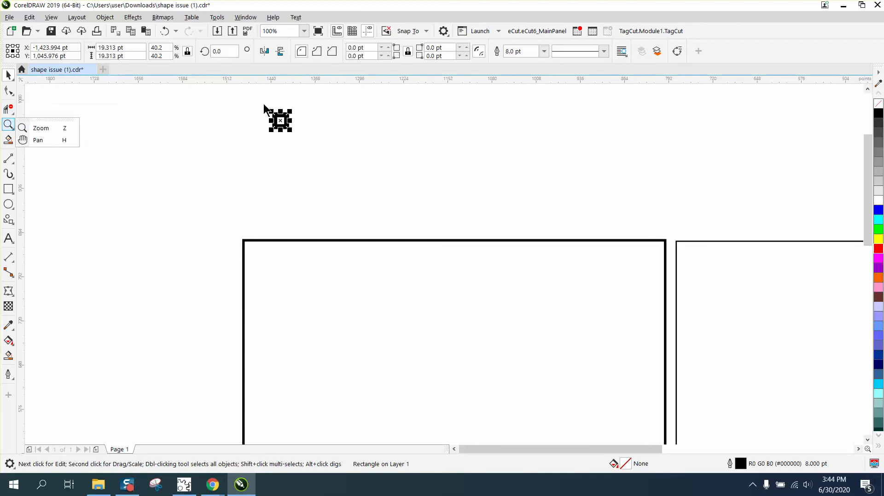
left_click(33, 124)
left_click_drag(266, 120, 355, 164)
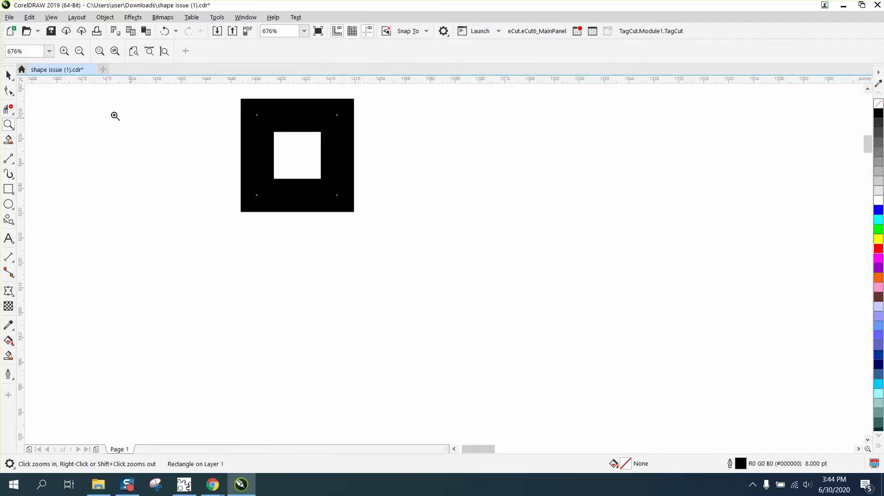
Turn on Scale with object in the square's Outline Pen settings
left_click(9, 75)
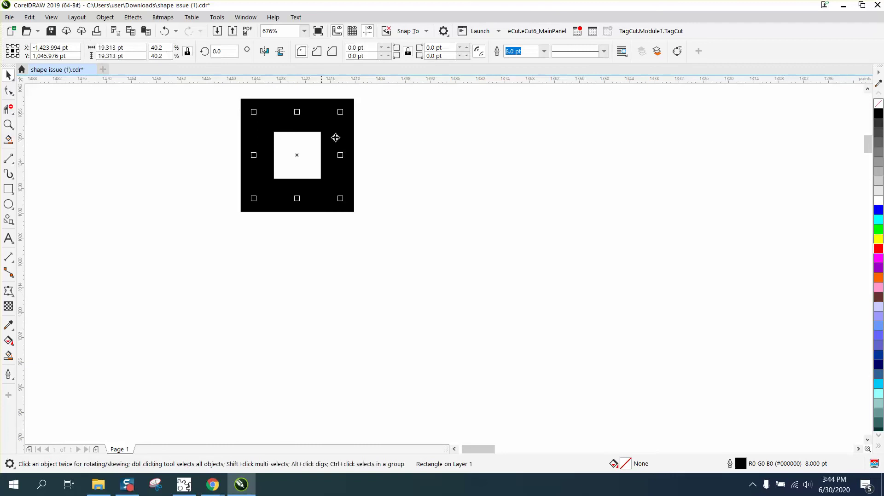
double_click(740, 464)
left_click(476, 290)
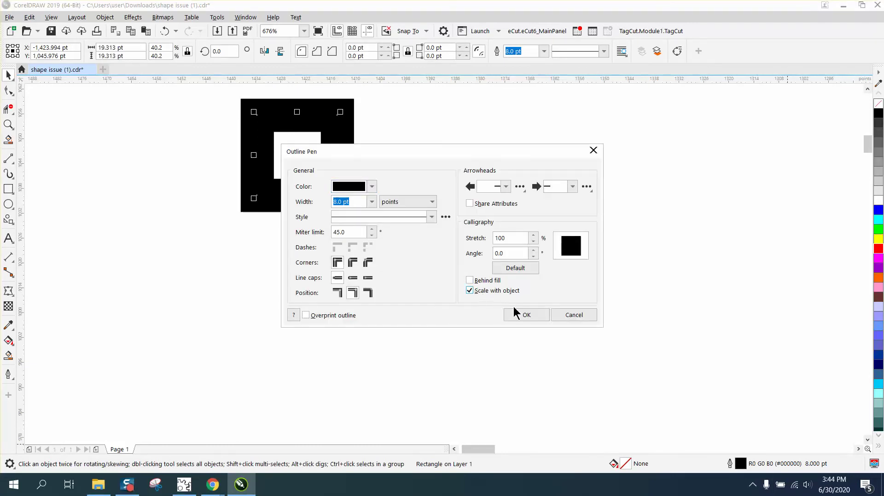
left_click(522, 314)
Enlarge the square to about 375 pt, then shrink it to 38.745 pt, outline scaling along
scroll(349, 233, "down", 3)
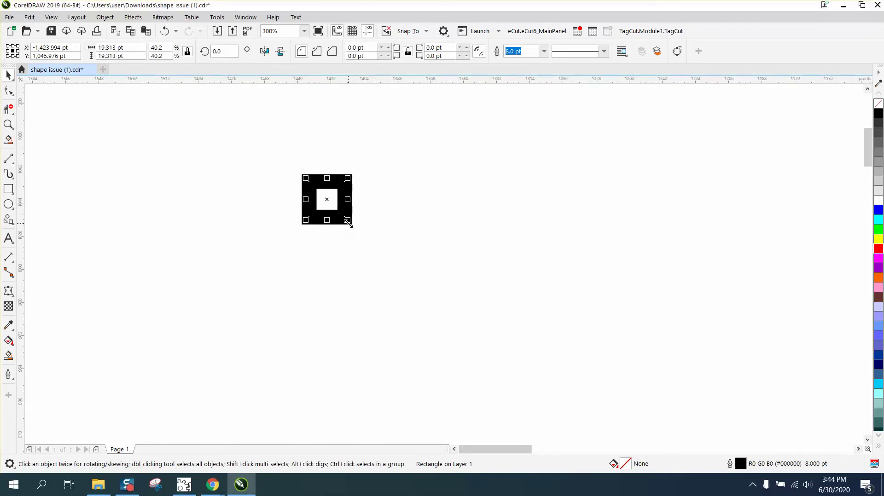
left_click_drag(347, 220, 709, 419)
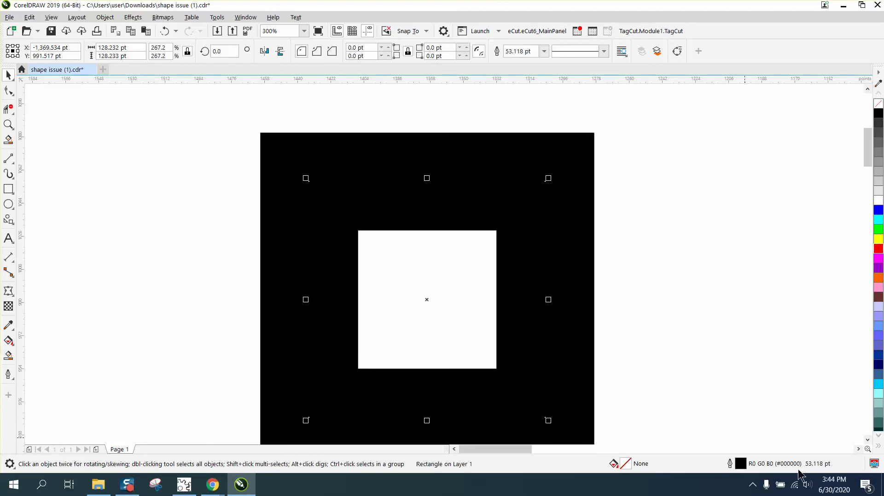
scroll(569, 340, "down", 1)
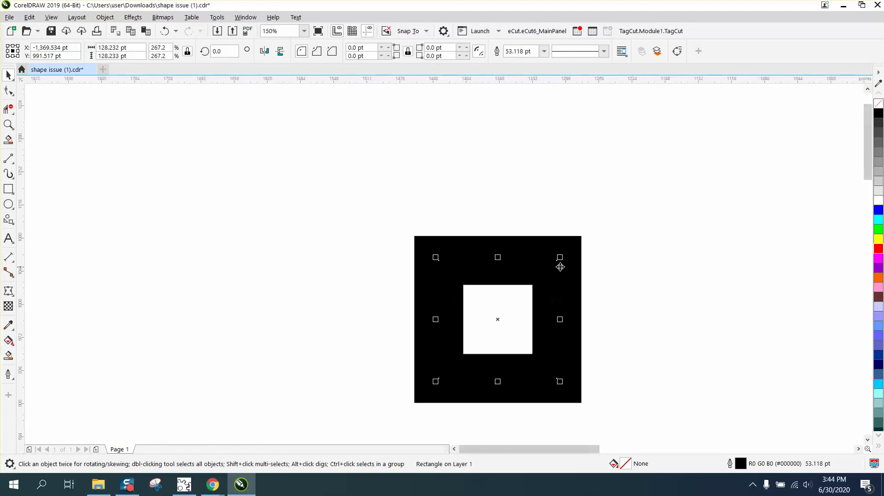
left_click_drag(559, 259, 731, 171)
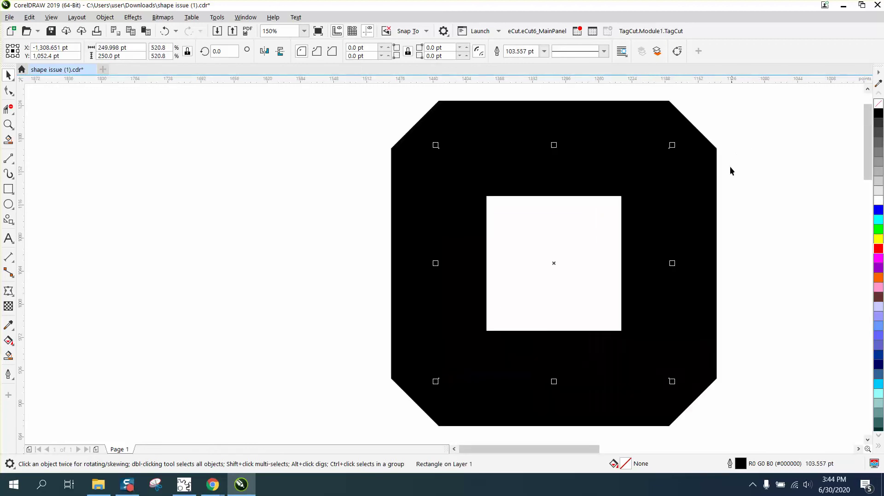
scroll(485, 265, "down", 1)
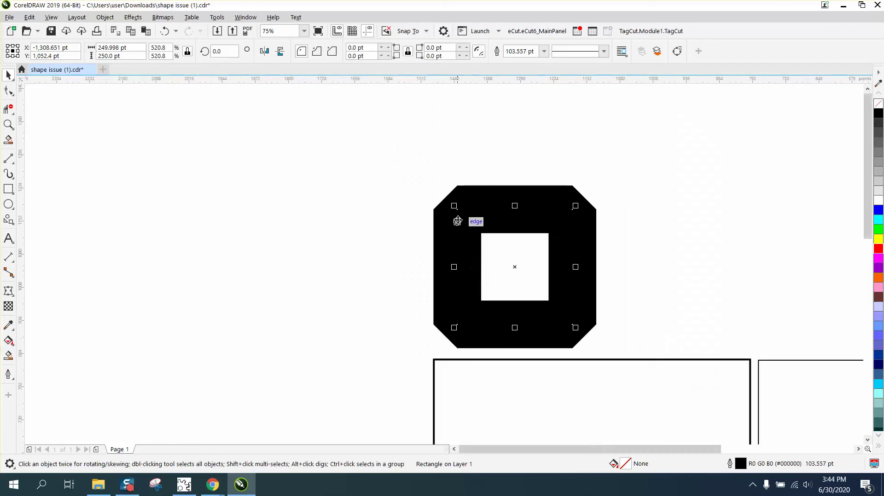
left_click_drag(455, 206, 250, 152)
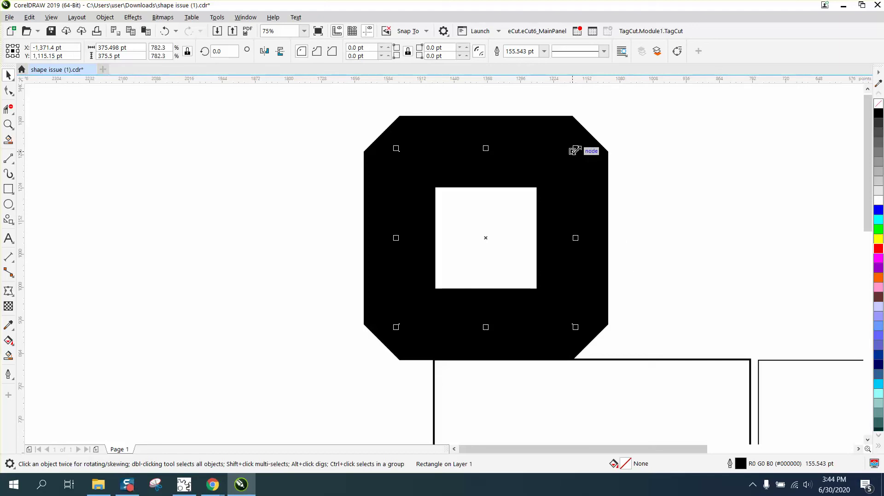
left_click_drag(575, 150, 422, 280)
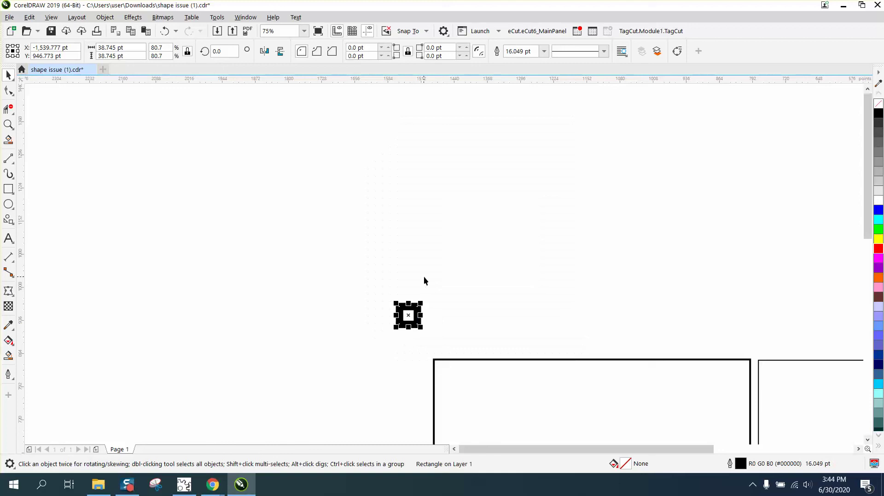
Replace the square with a new 410 × 237 pt rectangle with a 1.0 pt outline
key("Delete")
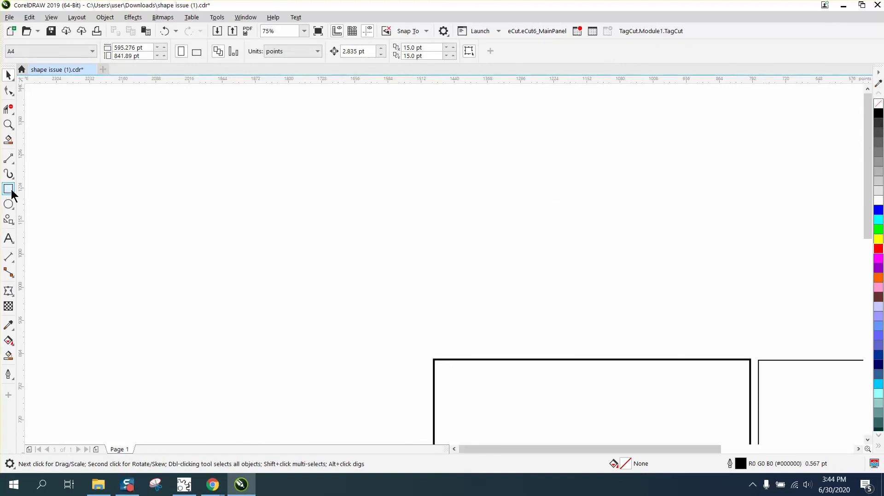
left_click(9, 189)
left_click_drag(341, 190, 531, 298)
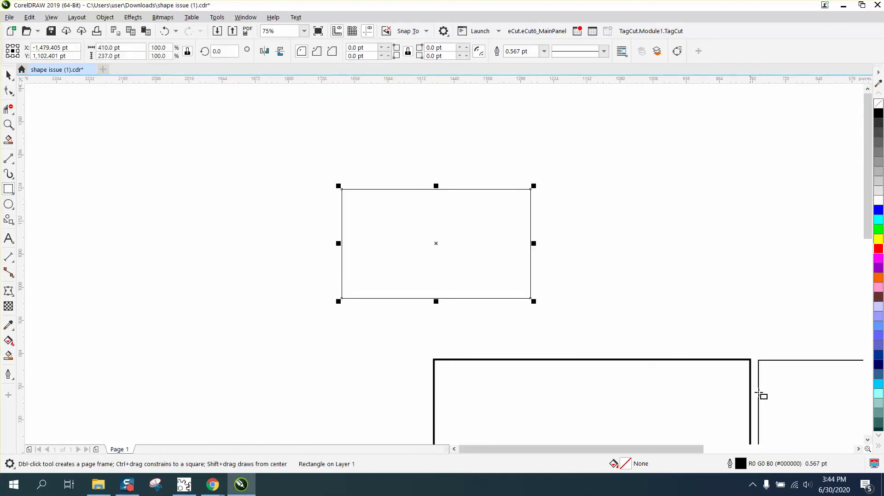
double_click(746, 465)
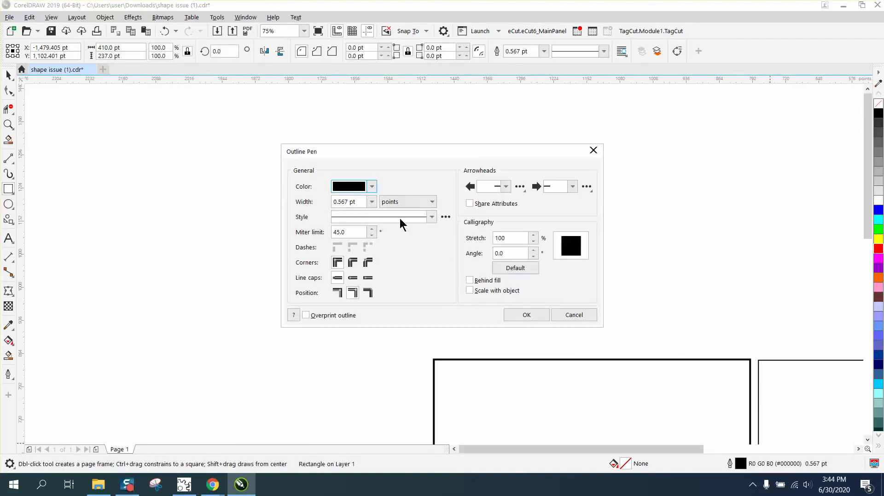
left_click(372, 201)
left_click(348, 246)
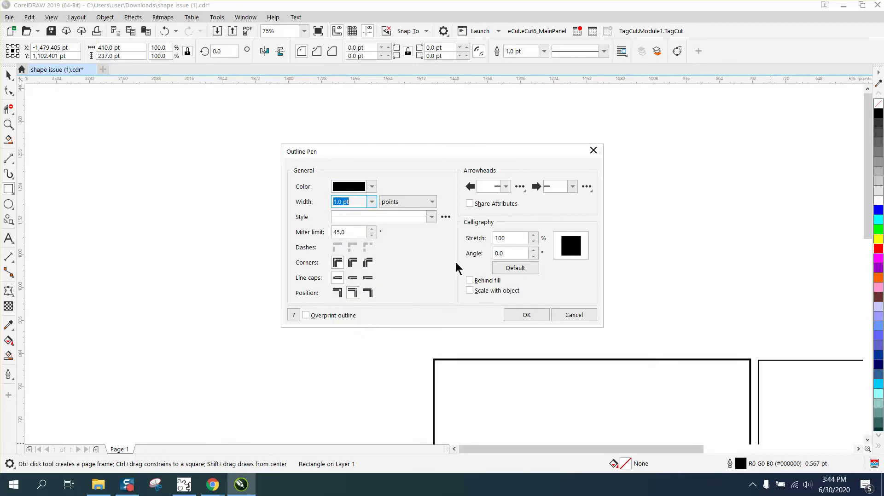
left_click(525, 316)
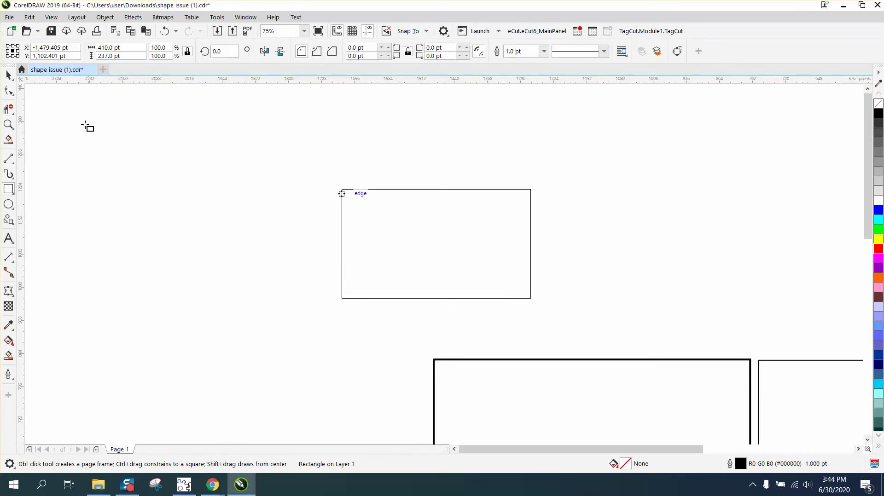
Shrink the rectangle to 7.8%, zoom in, then shrink it further to 3.6% (14.664 pt wide)
left_click(8, 75)
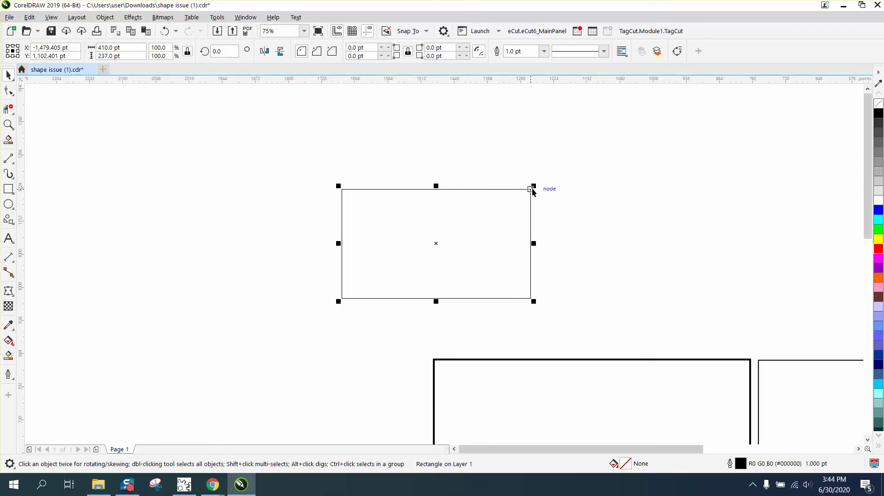
left_click_drag(533, 186, 370, 279)
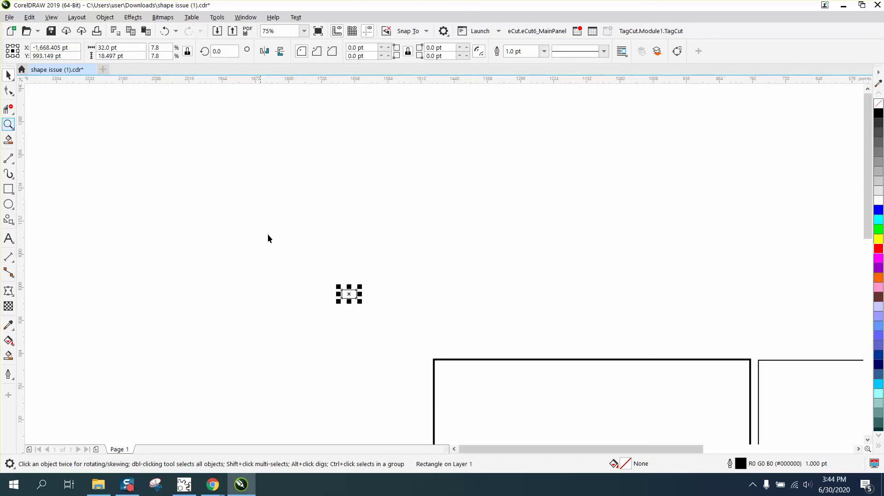
left_click(9, 125)
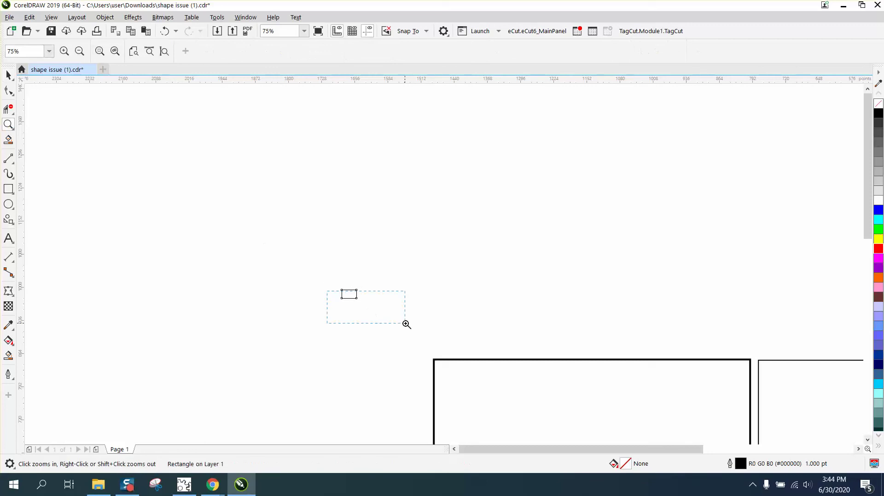
left_click_drag(406, 324, 406, 324)
right_click(319, 230)
left_click_drag(233, 141, 358, 213)
left_click(8, 75)
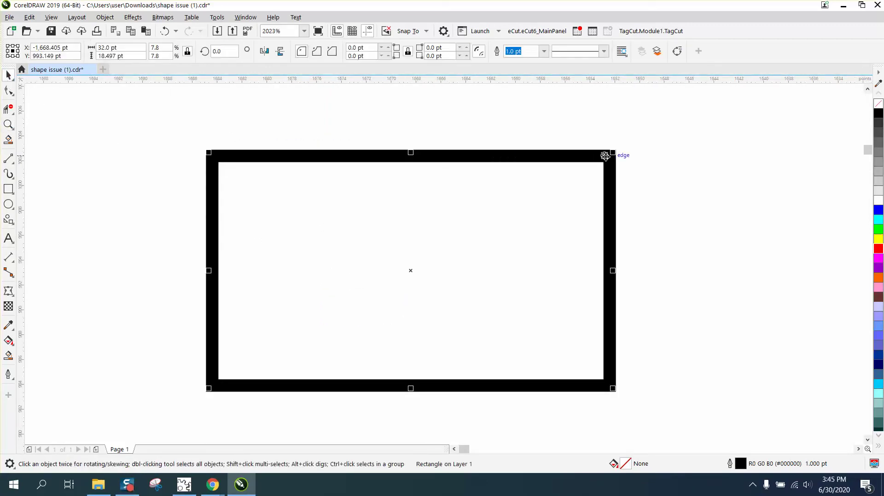
left_click_drag(612, 153, 397, 277)
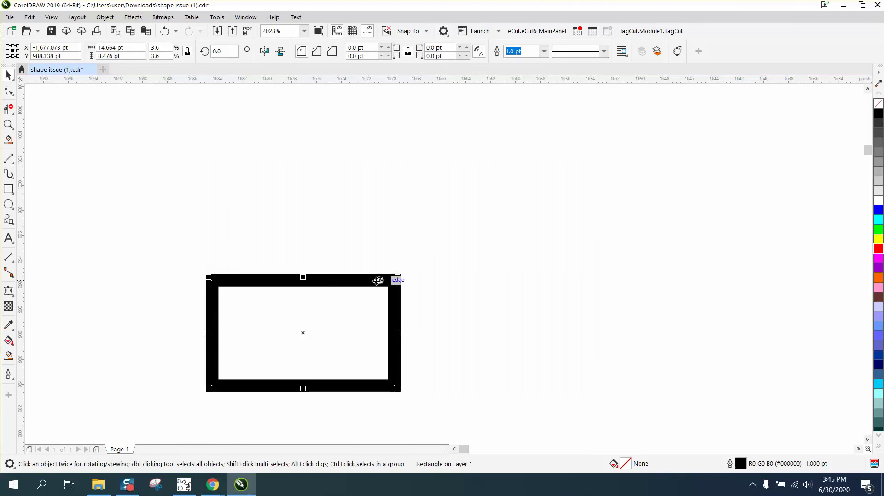
scroll(315, 230, "down", 2)
scroll(376, 232, "down", 2)
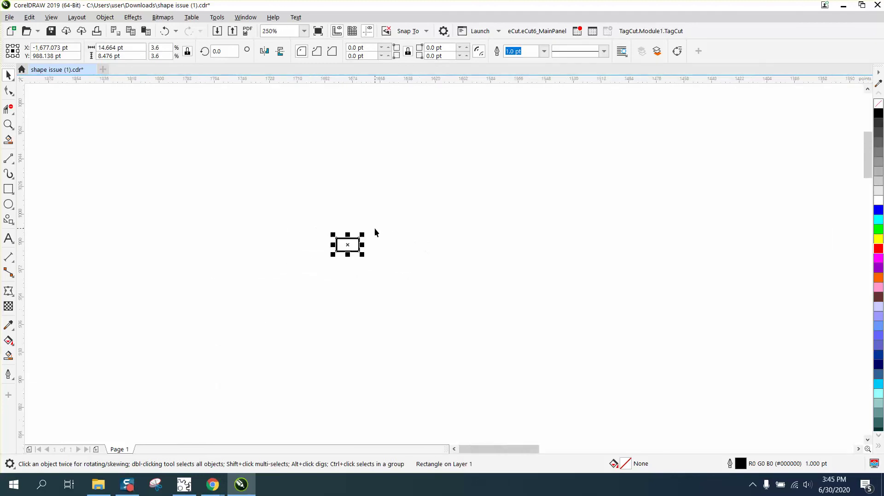
Undo both resizes and enable Scale with object for the rectangle's outline
left_click(162, 30)
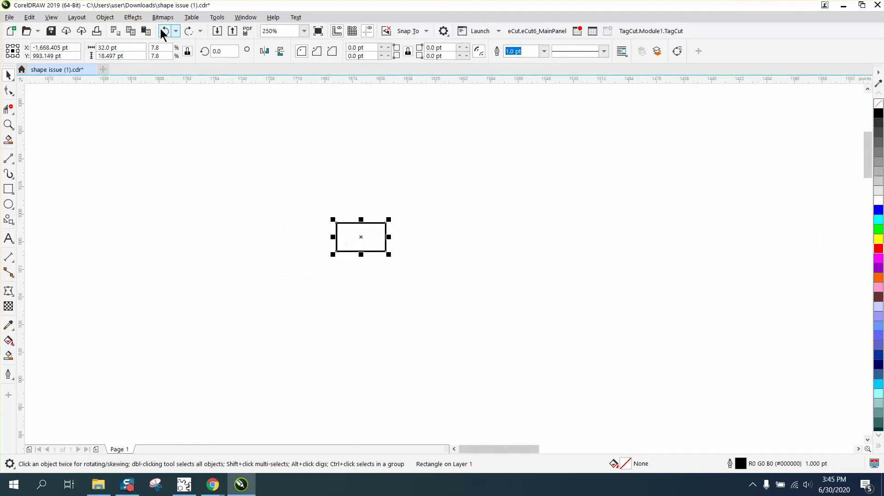
left_click(162, 29)
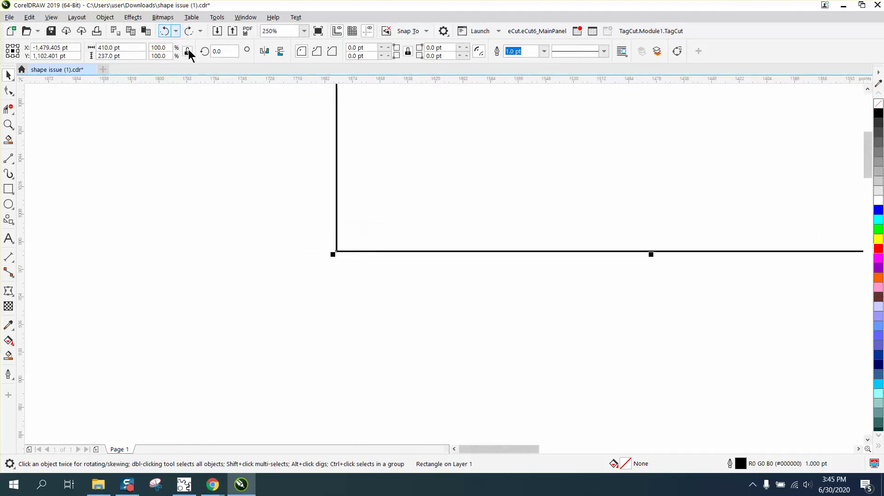
double_click(741, 464)
left_click(471, 291)
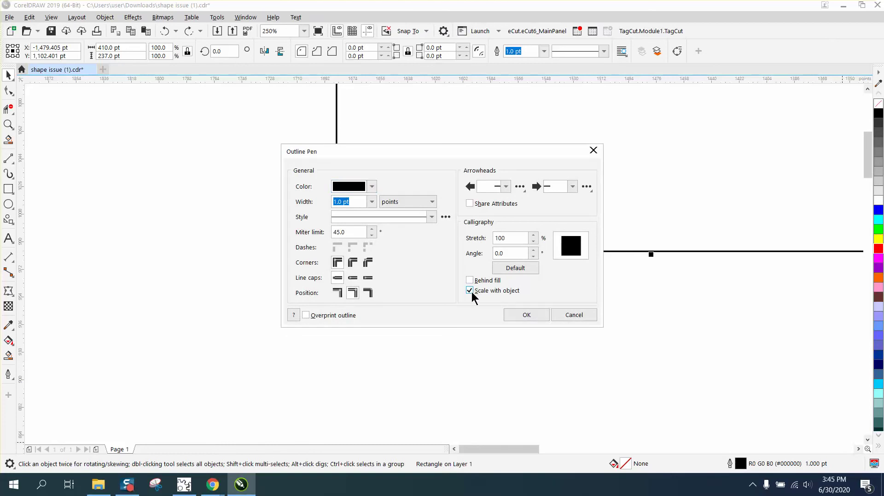
left_click(519, 316)
Shrink the rectangle to 6.9% (28.38 × 16.405 pt) and zoom in on its 0.069 pt outline
scroll(512, 322, "down", 5)
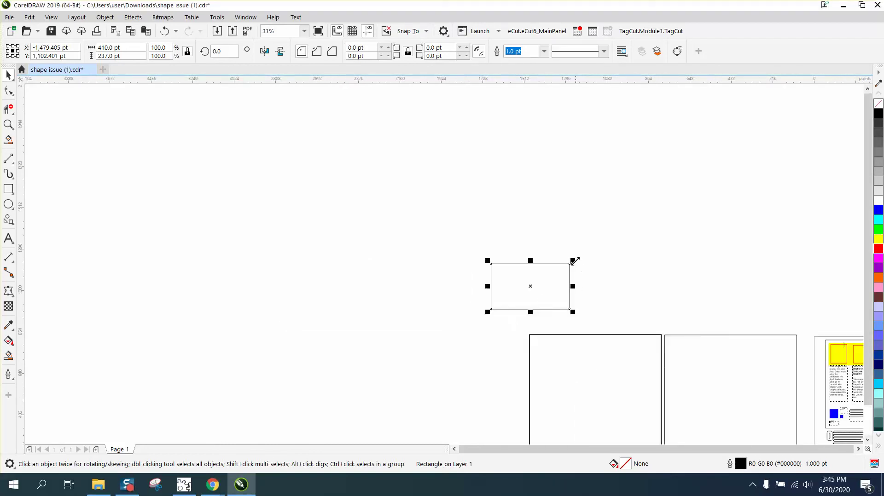
left_click_drag(572, 261, 497, 304)
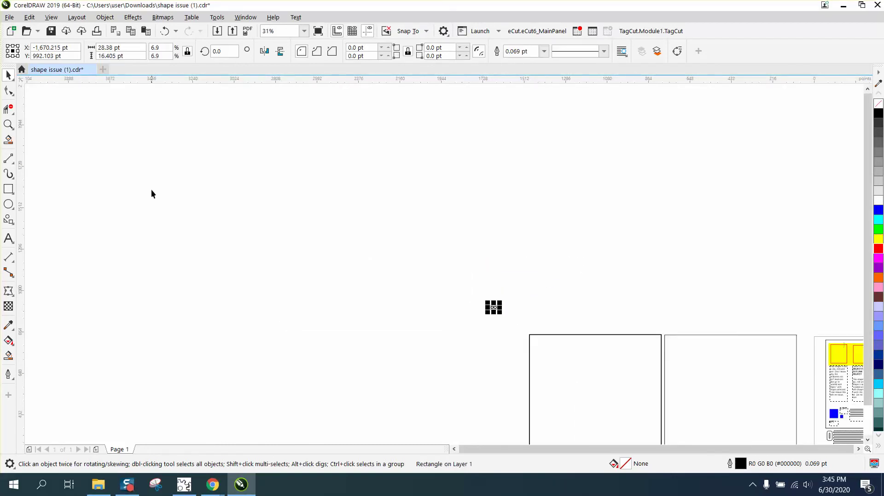
left_click(7, 125)
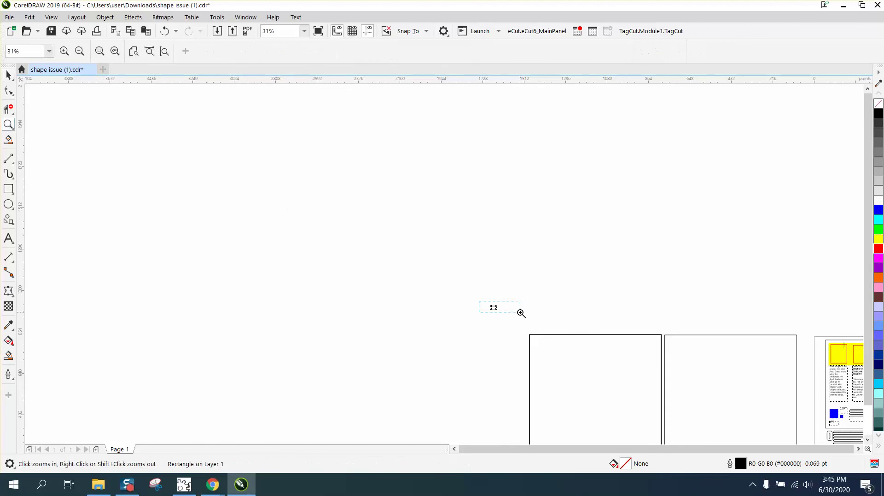
left_click_drag(520, 313, 521, 313)
left_click_drag(252, 233, 435, 292)
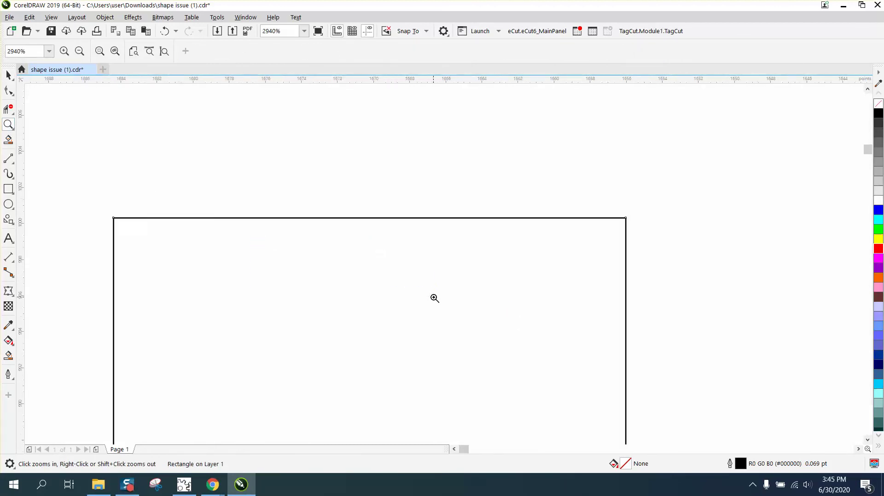
left_click(8, 75)
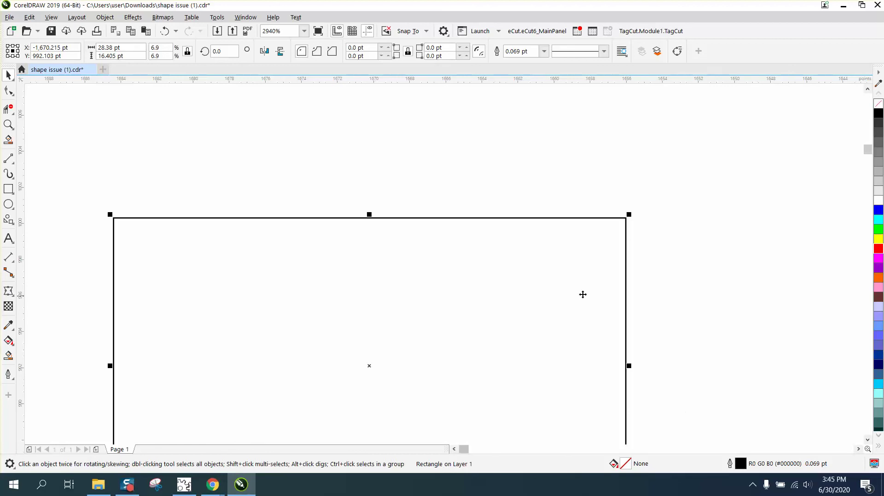
scroll(383, 220, "down", 2)
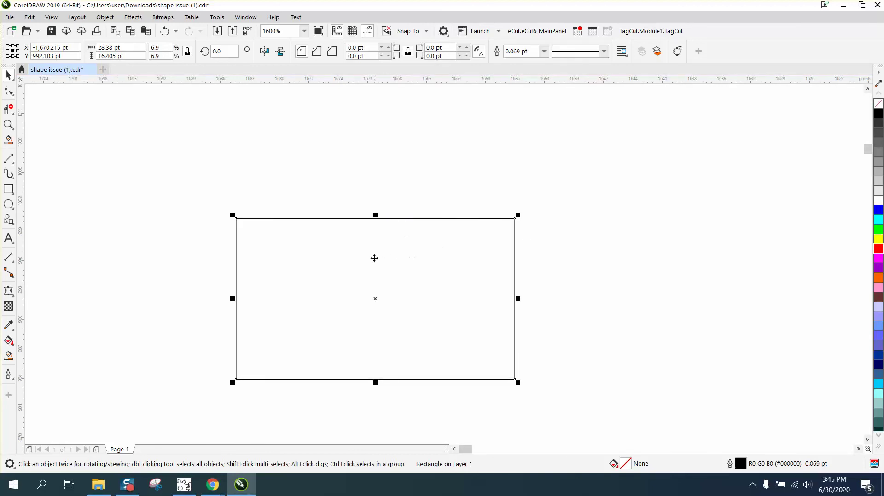
scroll(374, 258, "down", 1)
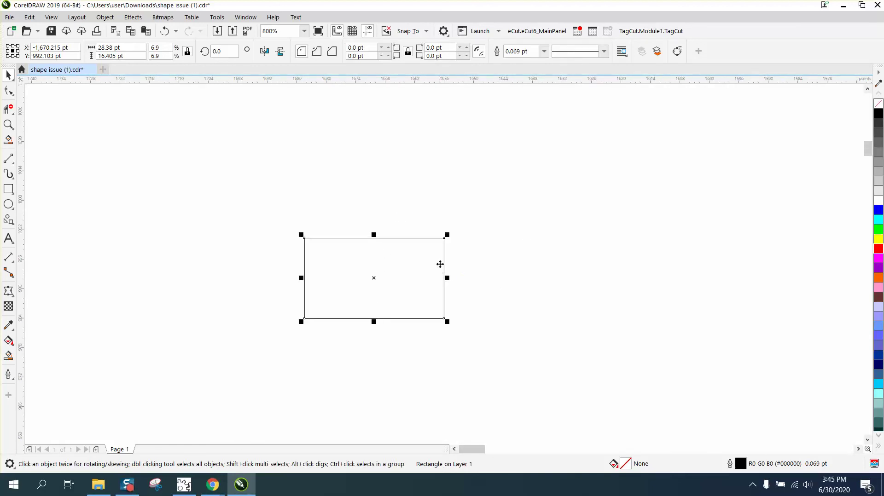
scroll(569, 253, "down", 6)
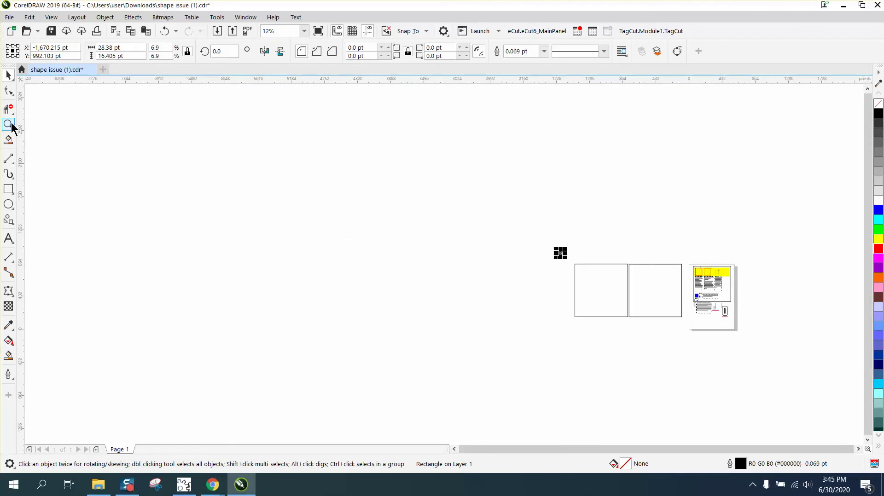
Zoom onto the original annotated page, then frame it together with the two enlarged squares
left_click(8, 125)
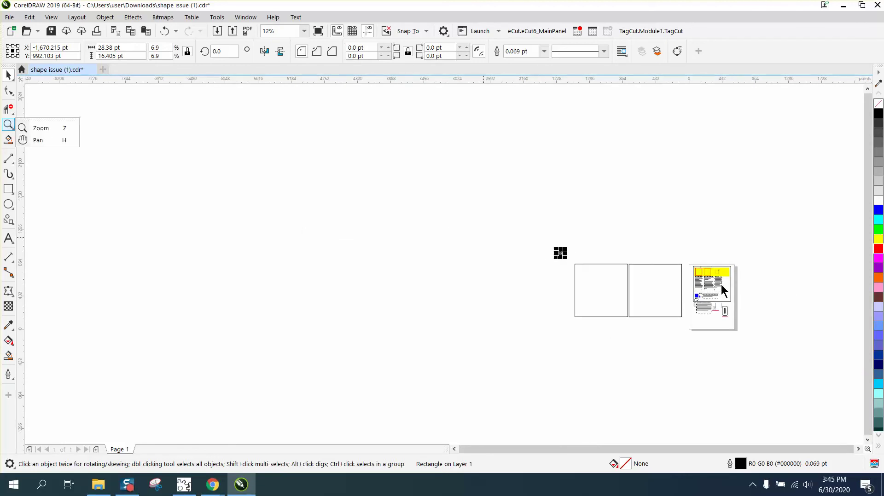
left_click(9, 124)
left_click_drag(700, 256, 758, 306)
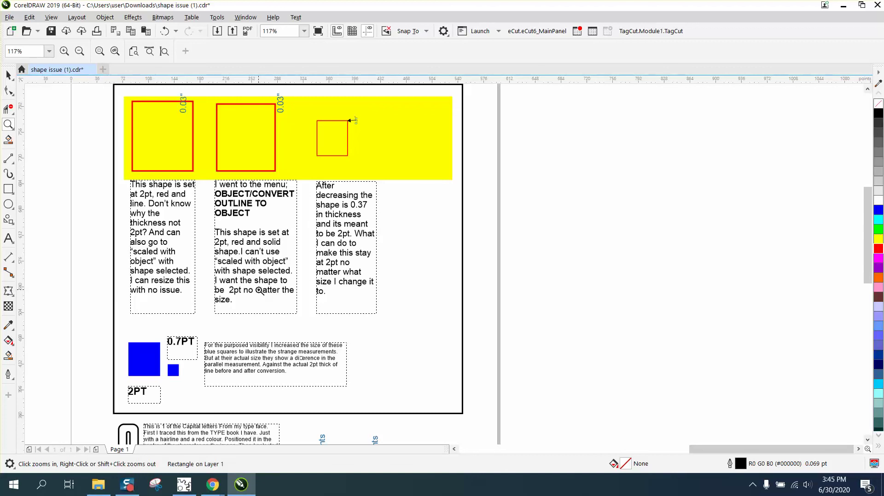
scroll(258, 286, "down", 5)
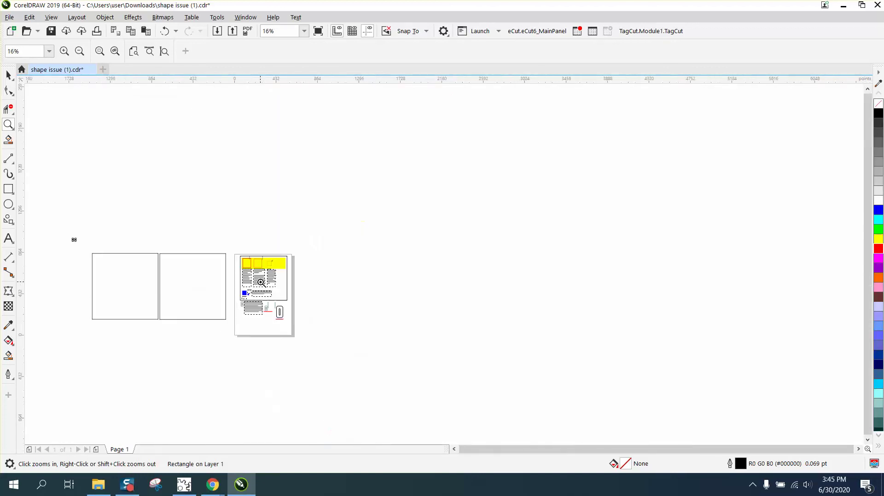
left_click_drag(79, 245, 330, 356)
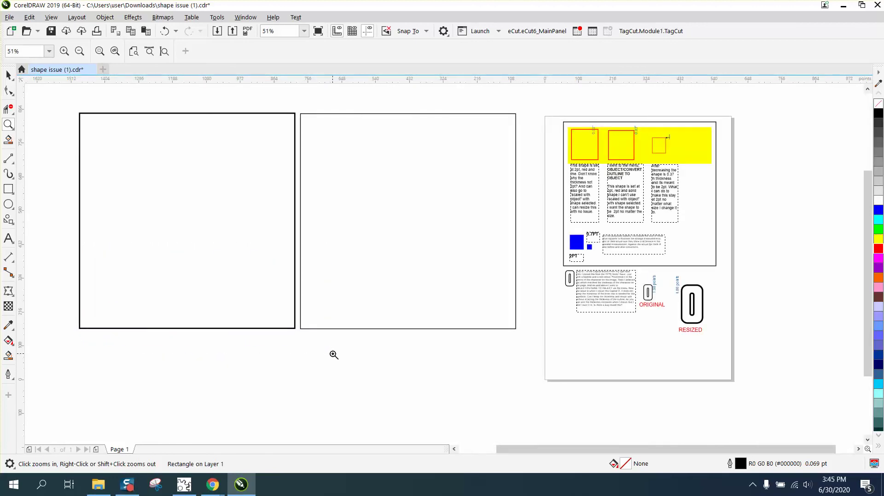